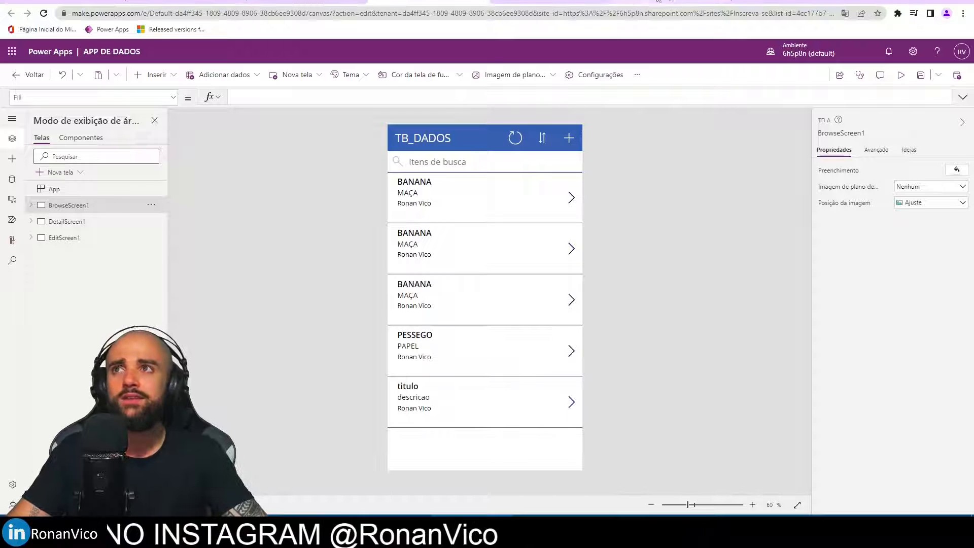
# View the TB_DADOS list in SharePoint, and delete the first BANANA record in the Power Apps preview of the app.
pyautogui.click(673, 3)
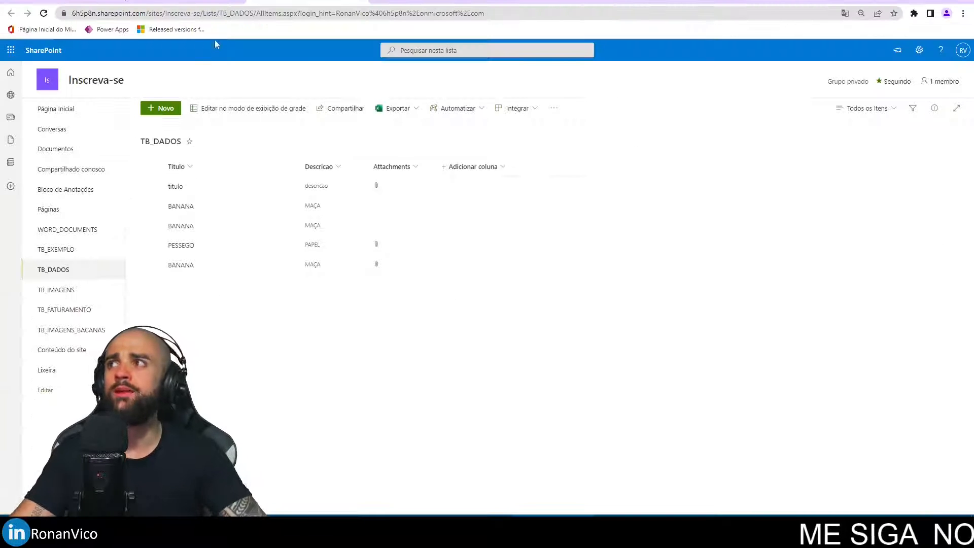
pyautogui.click(207, 2)
pyautogui.press('F5')
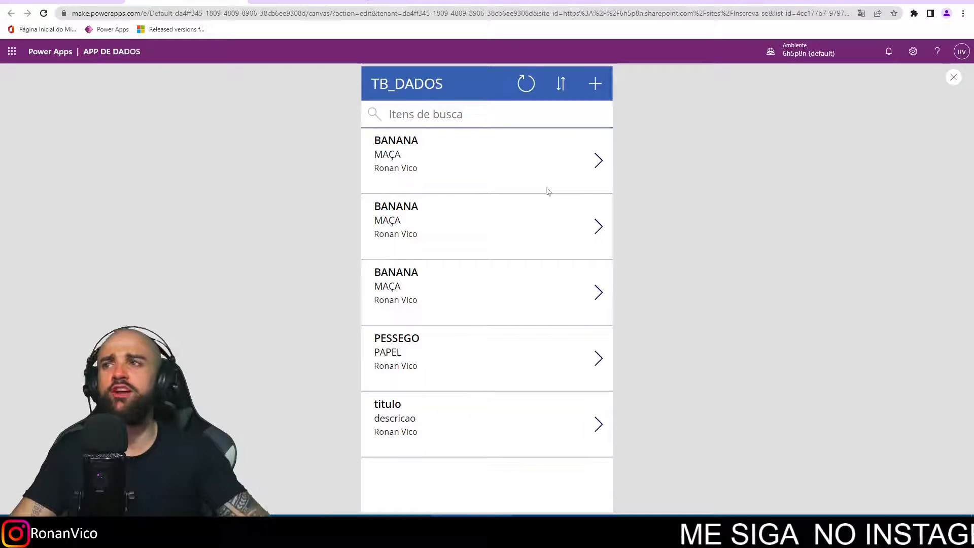
pyautogui.click(602, 165)
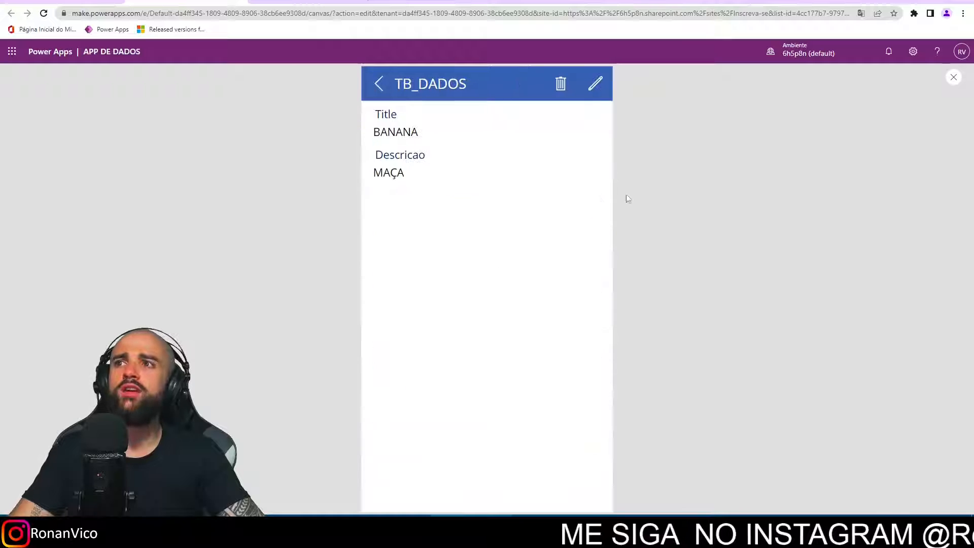
pyautogui.click(601, 87)
pyautogui.click(381, 92)
pyautogui.click(556, 88)
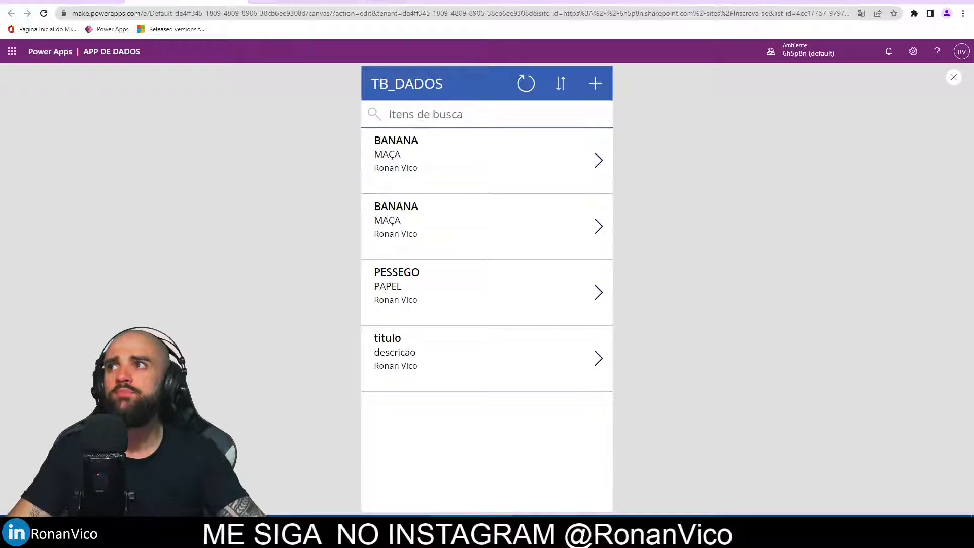
# Examine the Integrar options of the TB_DADOS list in SharePoint, and close the app preview in Power Apps.
pyautogui.click(332, 1)
pyautogui.click(475, 116)
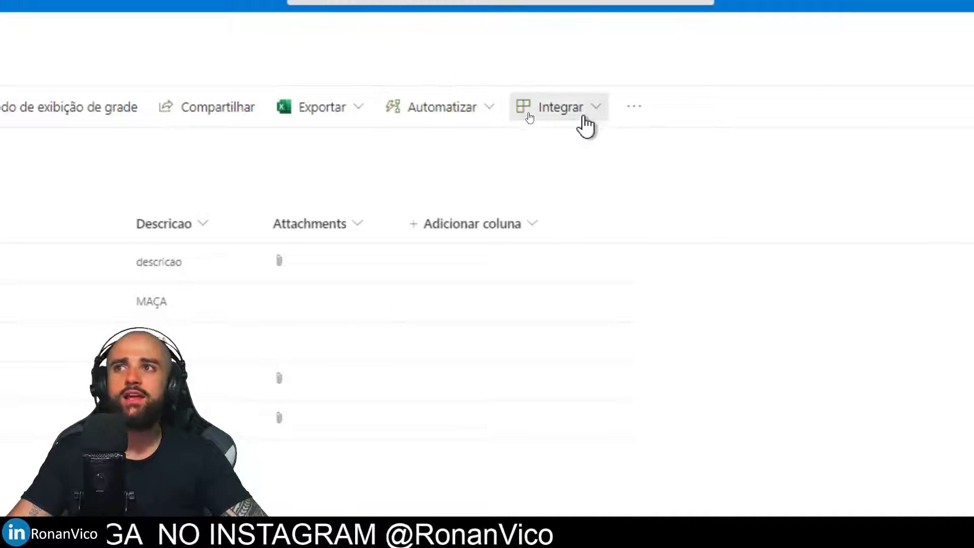
pyautogui.click(585, 118)
pyautogui.moveTo(594, 152)
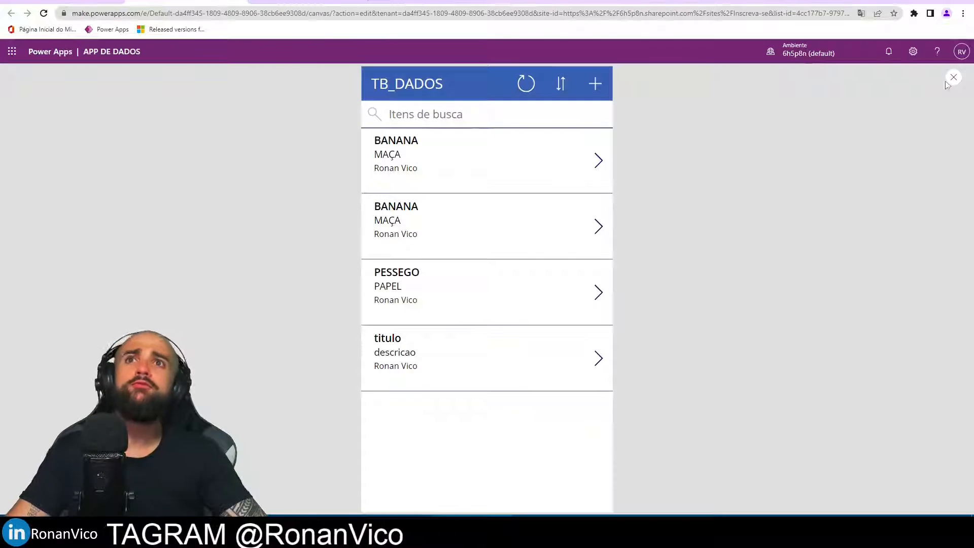
pyautogui.click(953, 77)
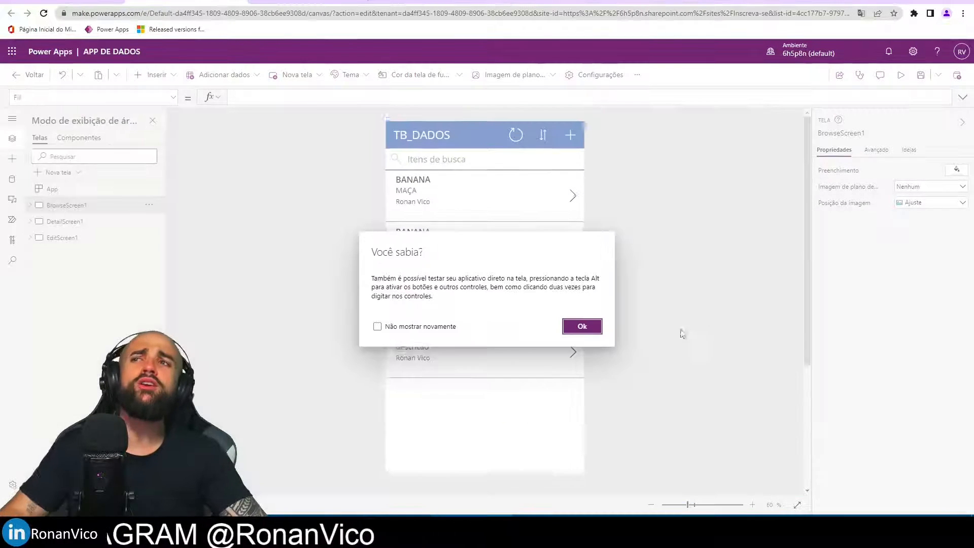
pyautogui.click(578, 326)
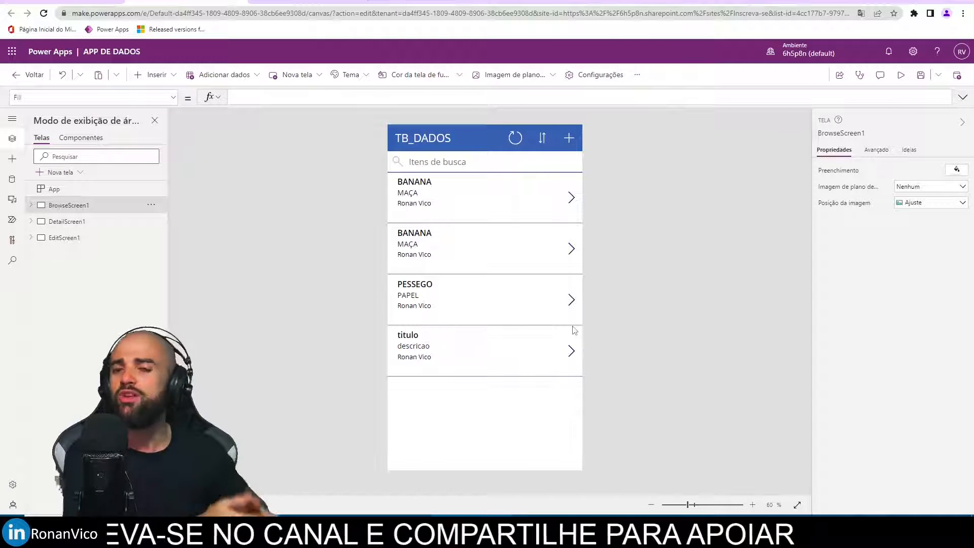
# Preview the app to add a record with Title asd and Descricao asd, and return to editing.
pyautogui.press('F5')
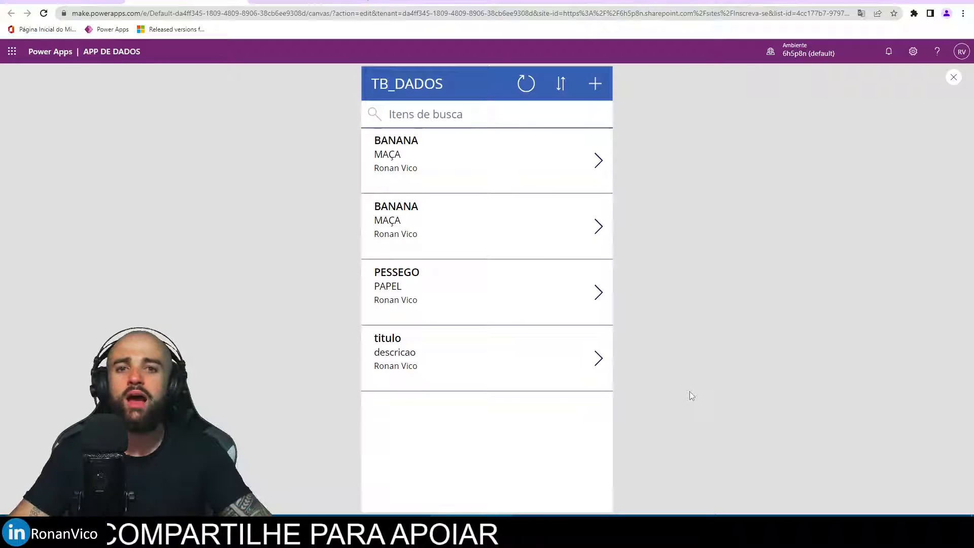
pyautogui.click(595, 84)
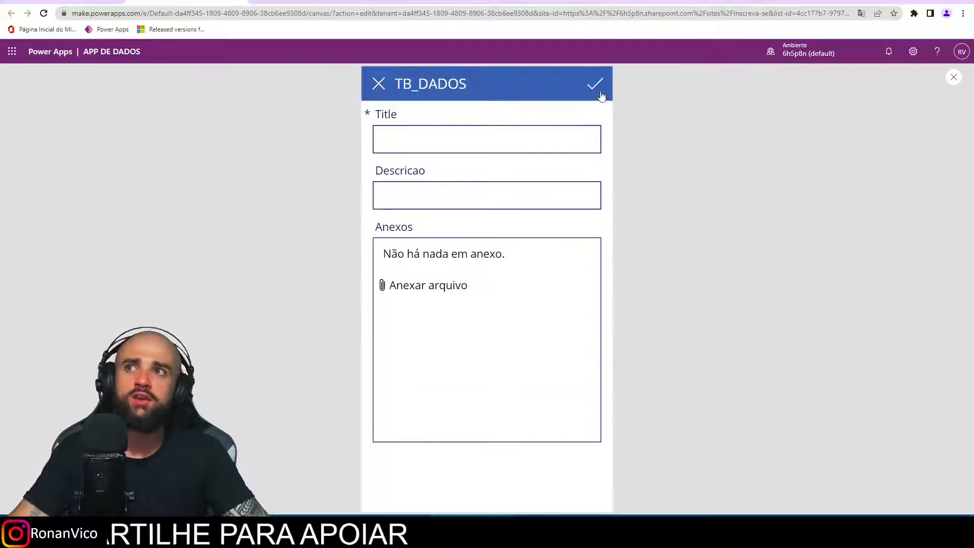
pyautogui.click(570, 128)
pyautogui.write('asd')
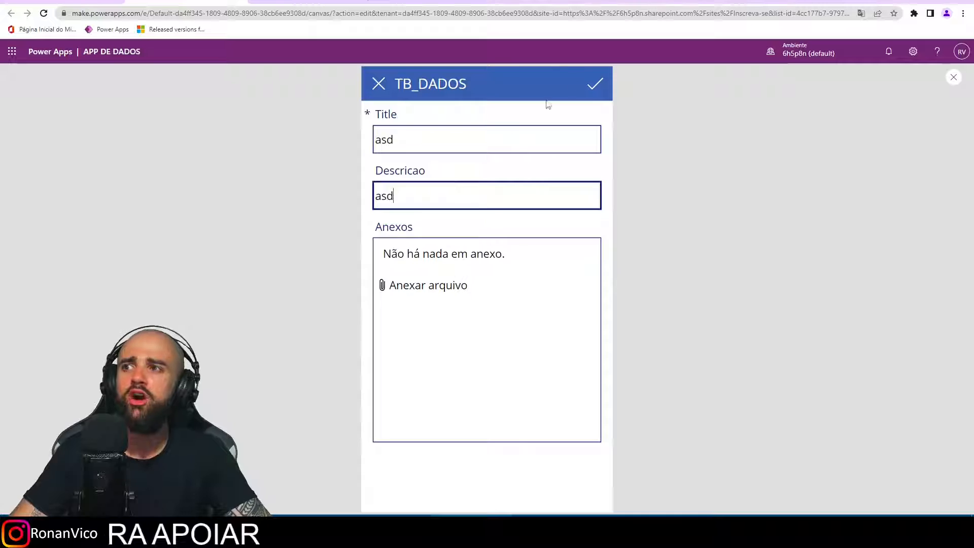
pyautogui.click(593, 96)
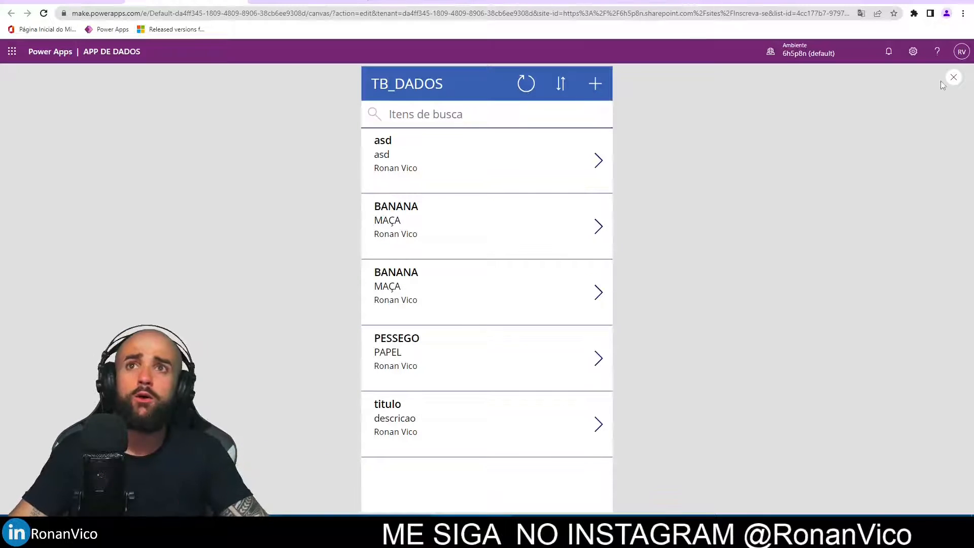
pyautogui.click(954, 77)
pyautogui.click(586, 326)
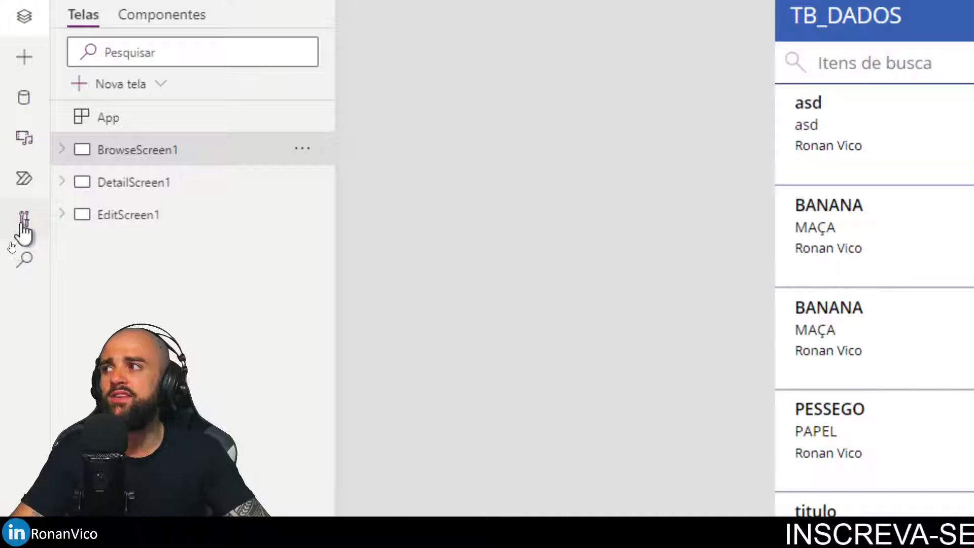
# Enable formula-level error management (Gerenciamento de erro do nível da fórmula) among the app's upcoming preview features.
pyautogui.click(23, 224)
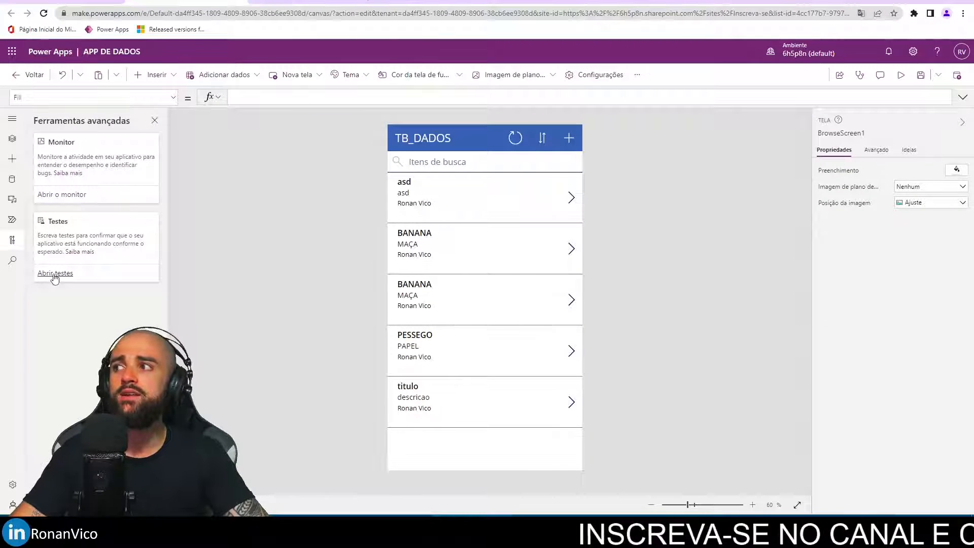
pyautogui.click(54, 276)
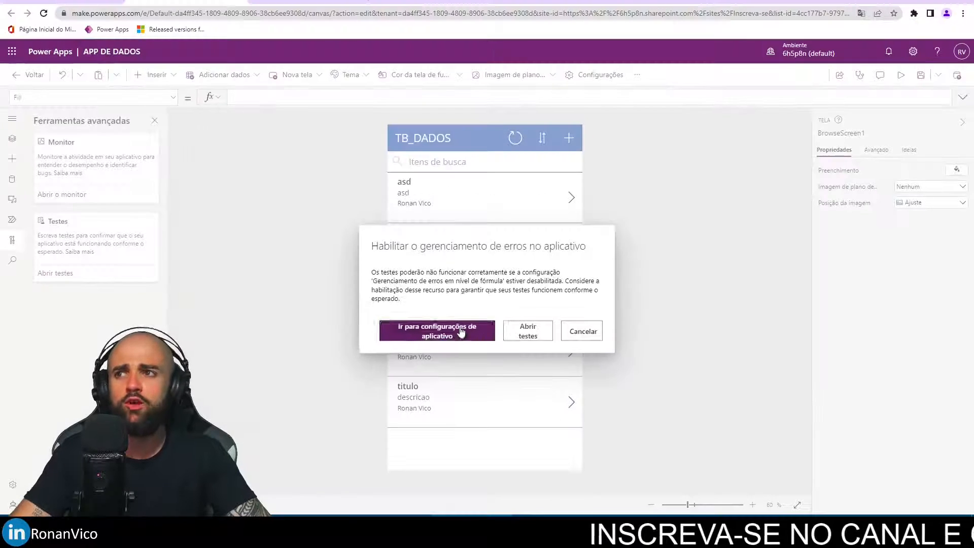
pyautogui.click(446, 330)
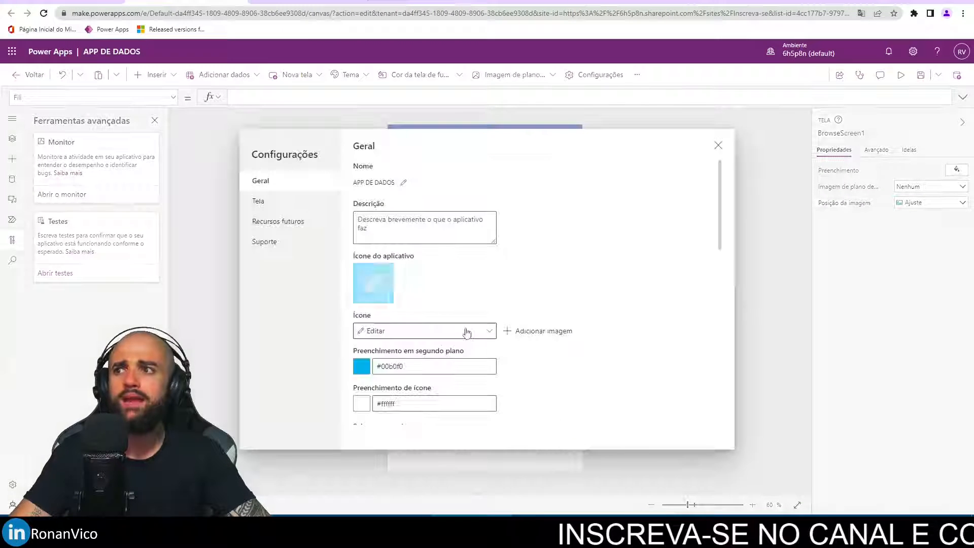
pyautogui.scroll(-10, 492, 338)
pyautogui.click(278, 221)
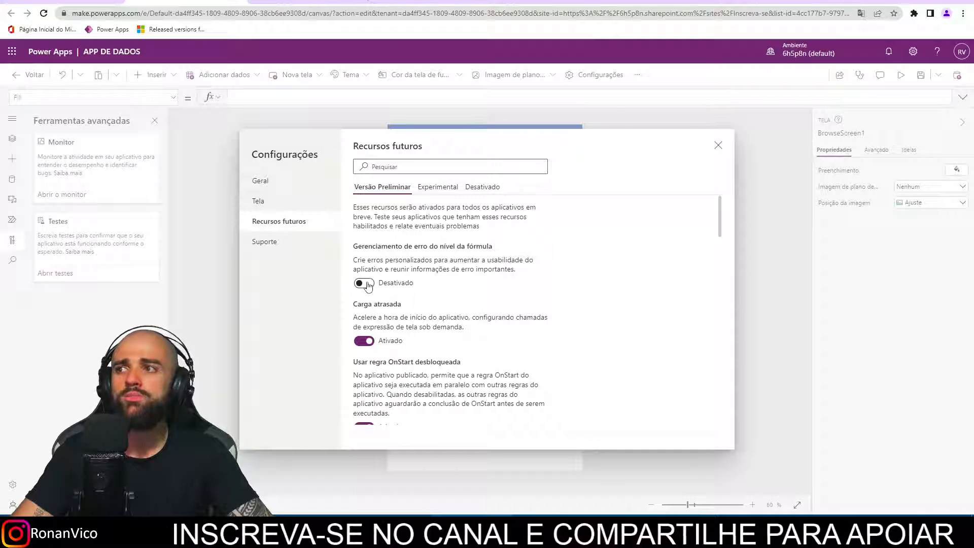
pyautogui.click(260, 347)
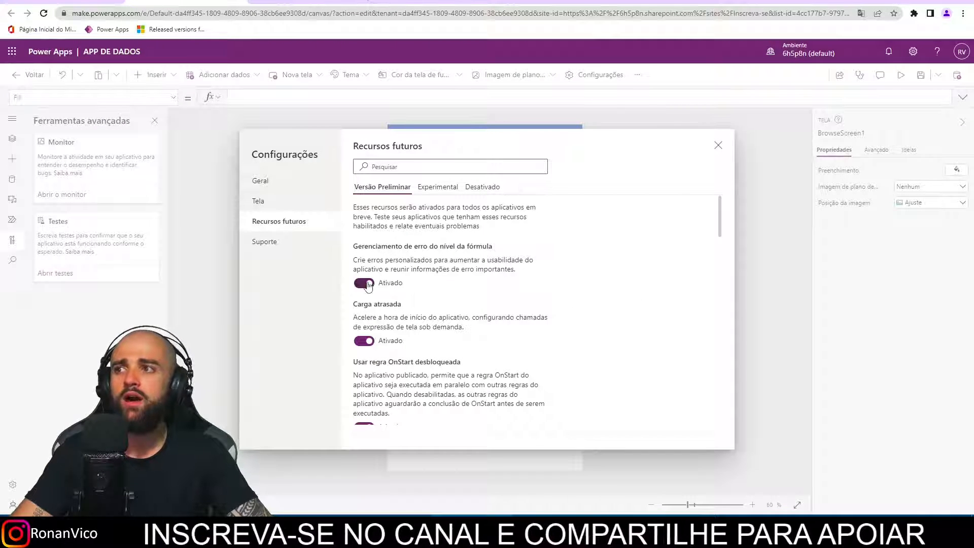
pyautogui.click(719, 146)
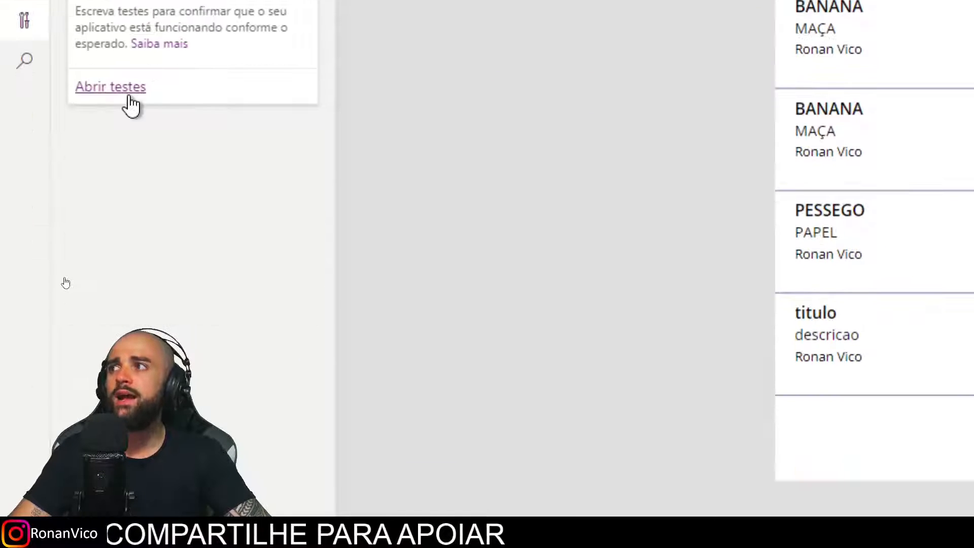
# Open the app's tests and rename the default test case as Inserir Registro novo.
pyautogui.click(121, 309)
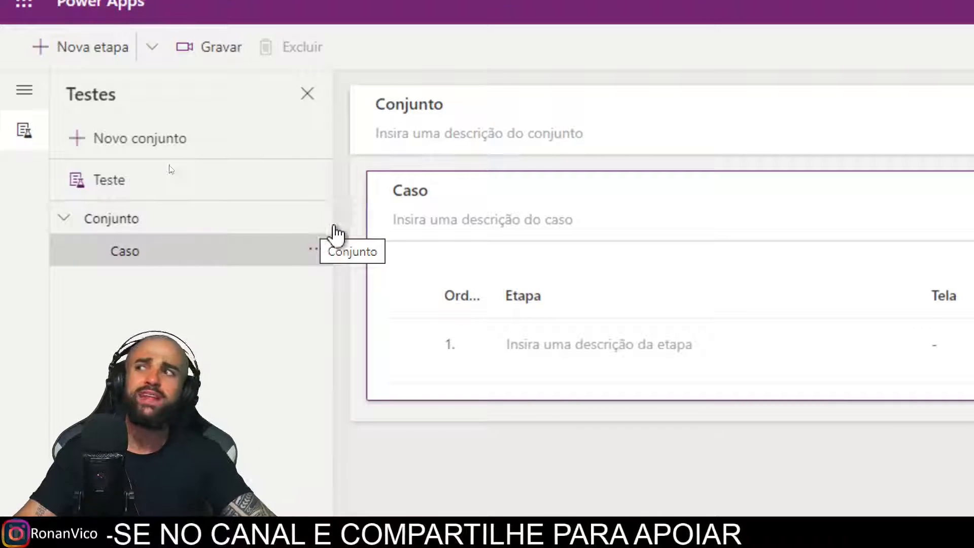
pyautogui.click(318, 250)
pyautogui.click(401, 466)
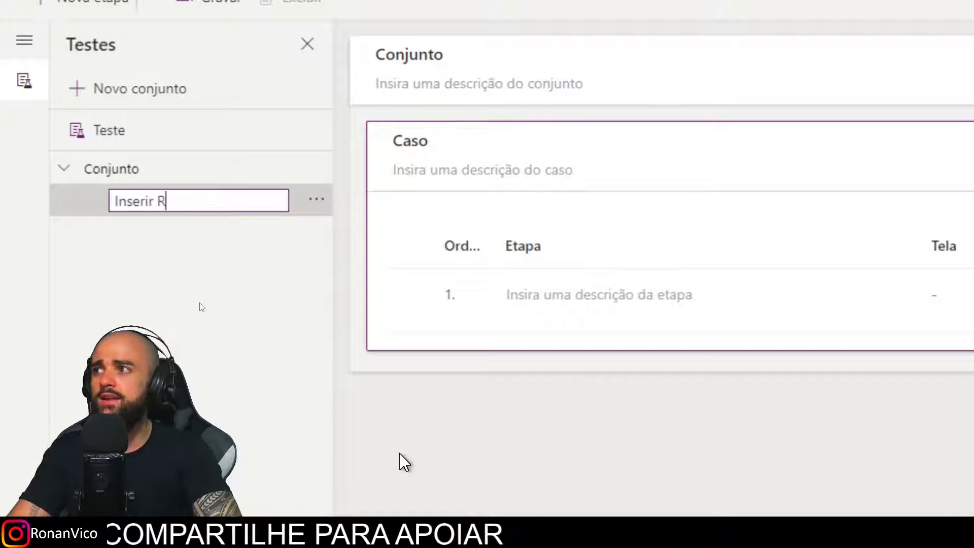
pyautogui.write('Inserir Registro novo')
pyautogui.press('Return')
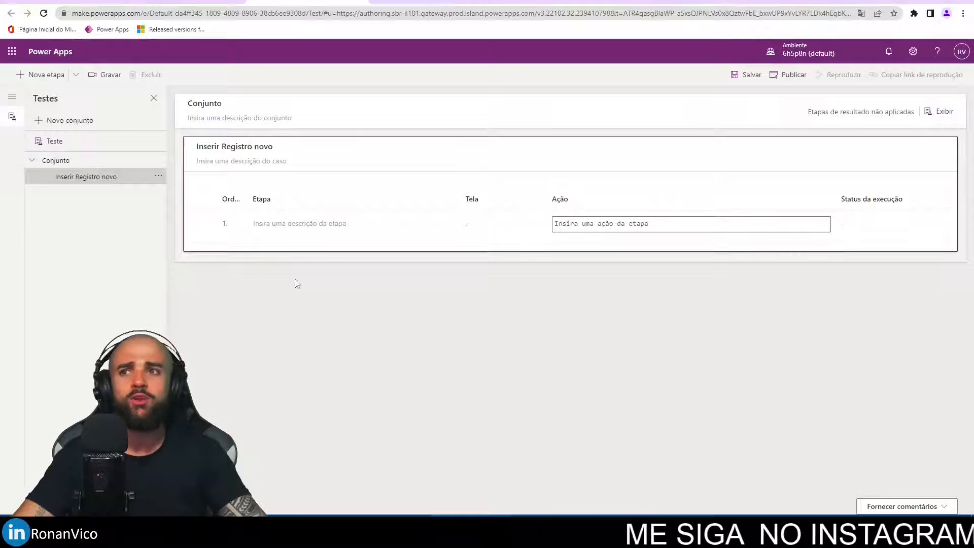
pyautogui.click(648, 229)
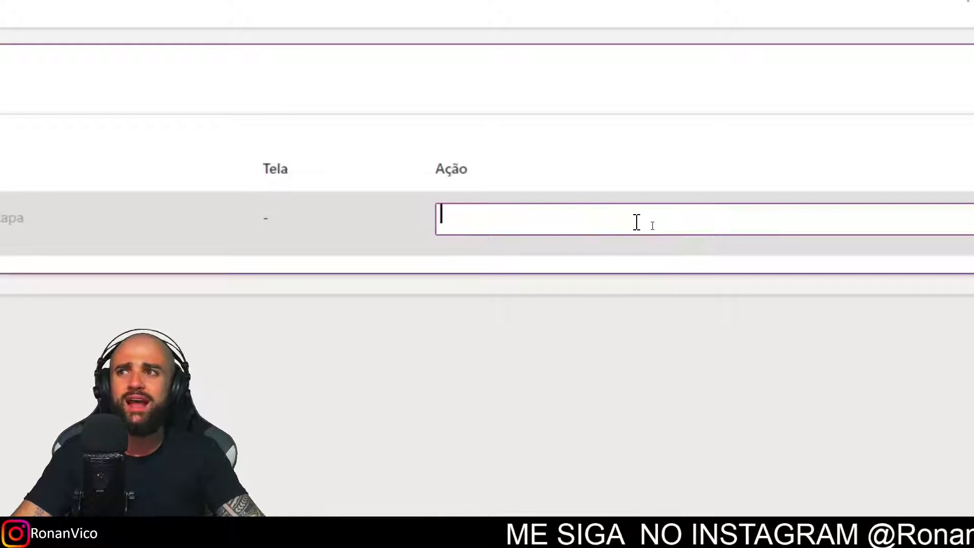
pyautogui.write('A')
pyautogui.press('BackSpace')
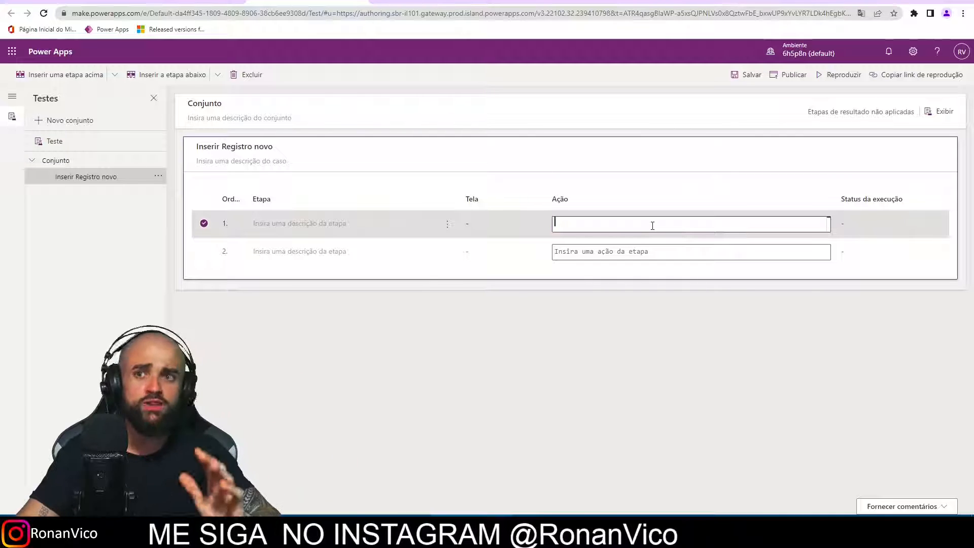
pyautogui.click(591, 322)
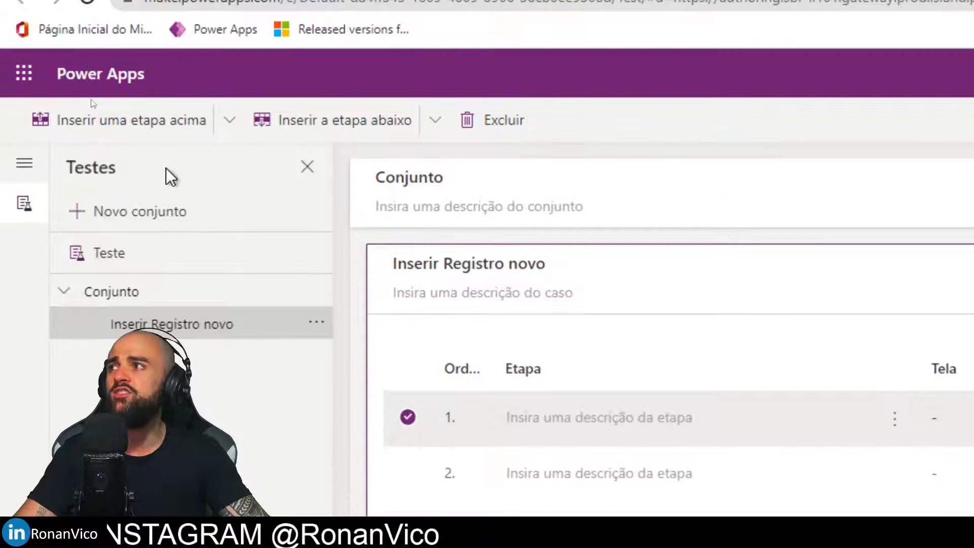
pyautogui.click(406, 419)
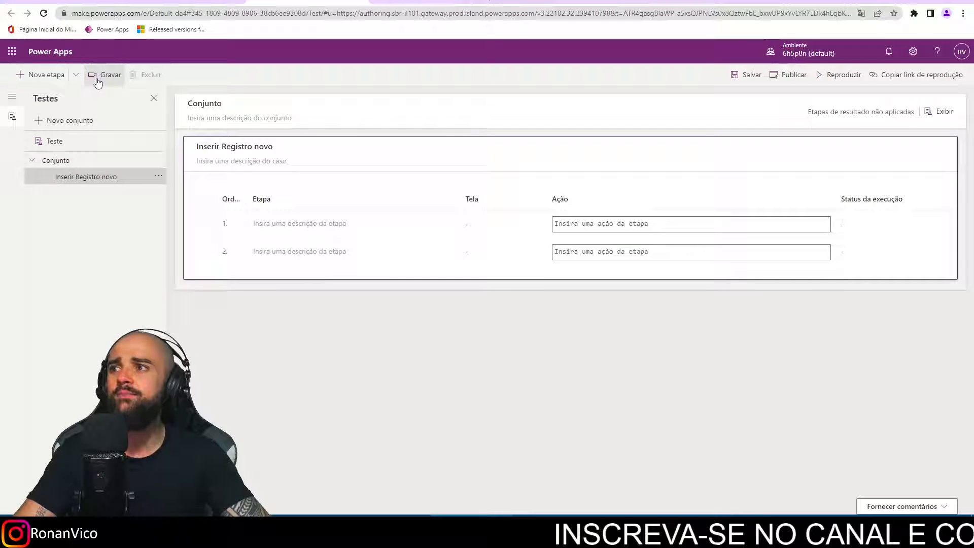
# Record new steps for the Inserir Registro novo case by adding a record with Title 123 and Descricao 456, replacing the existing steps.
pyautogui.click(110, 75)
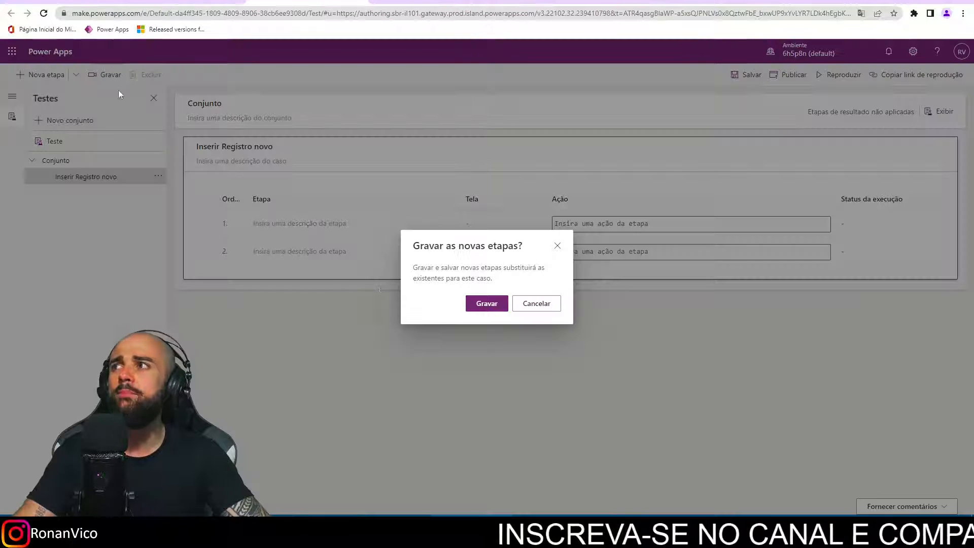
pyautogui.click(484, 303)
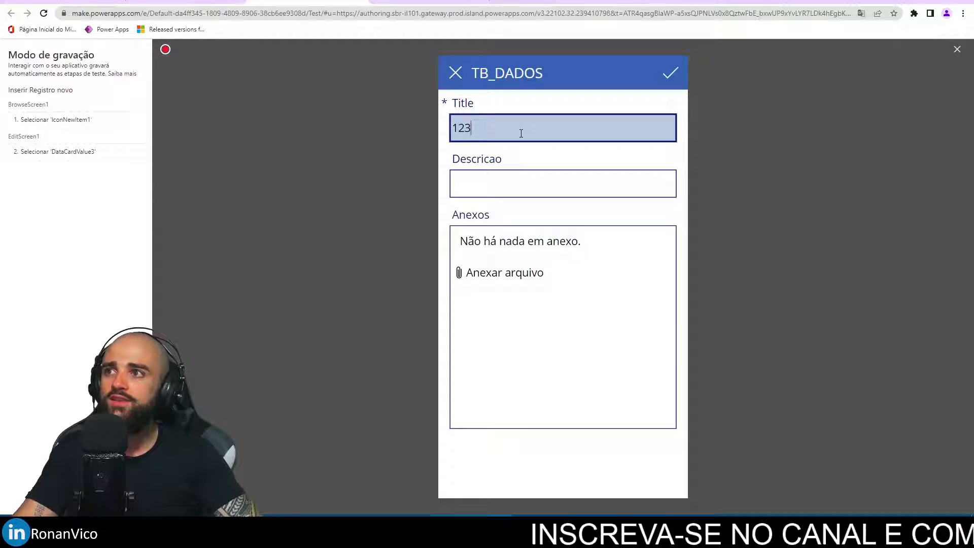
pyautogui.click(513, 182)
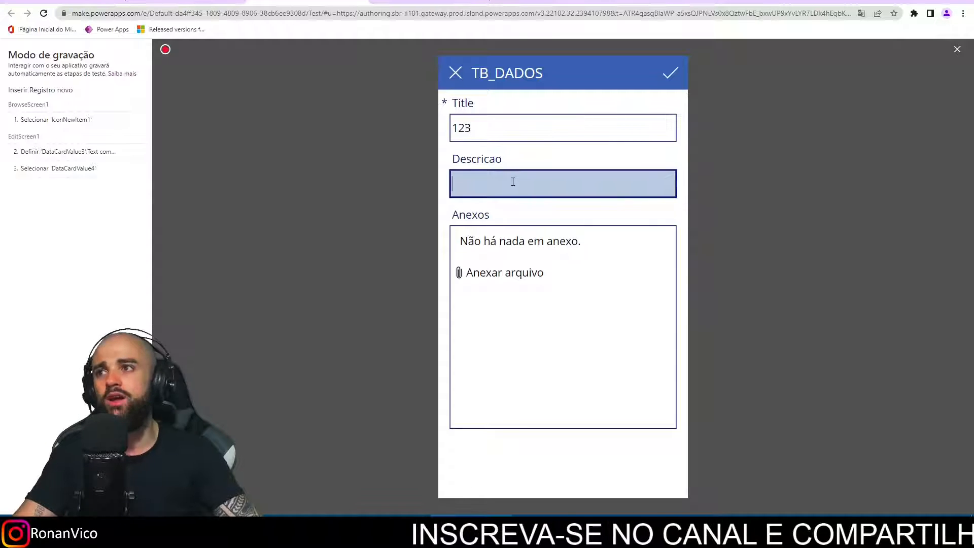
pyautogui.write('456')
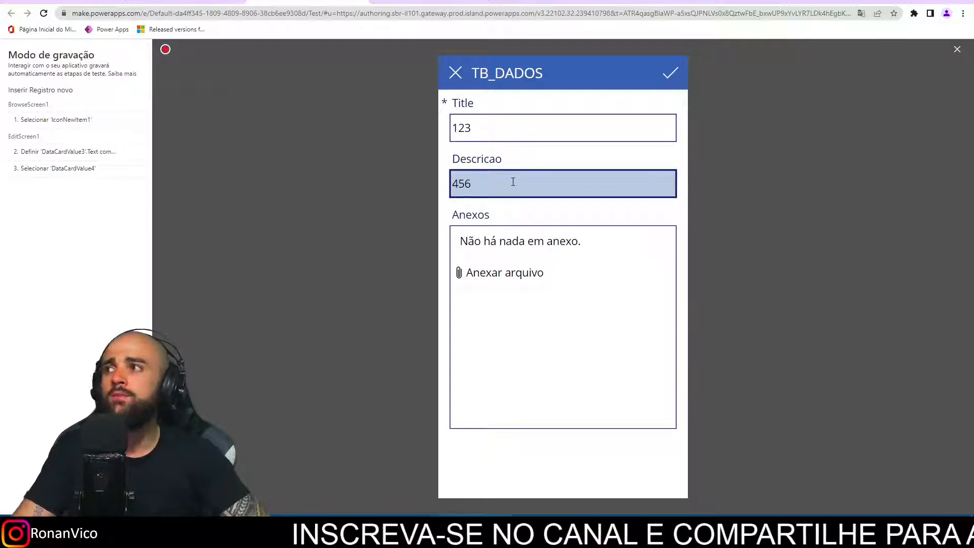
pyautogui.click(670, 75)
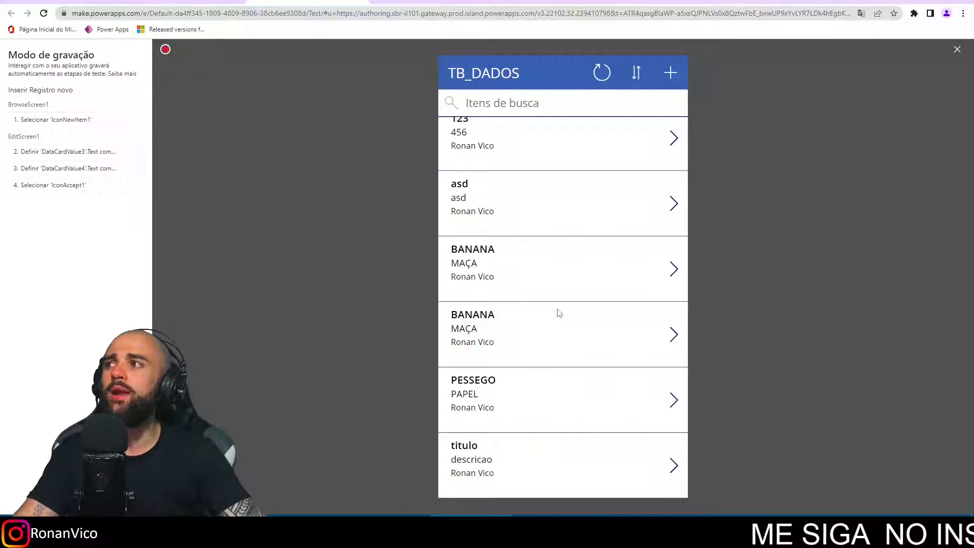
pyautogui.scroll(1, 558, 309)
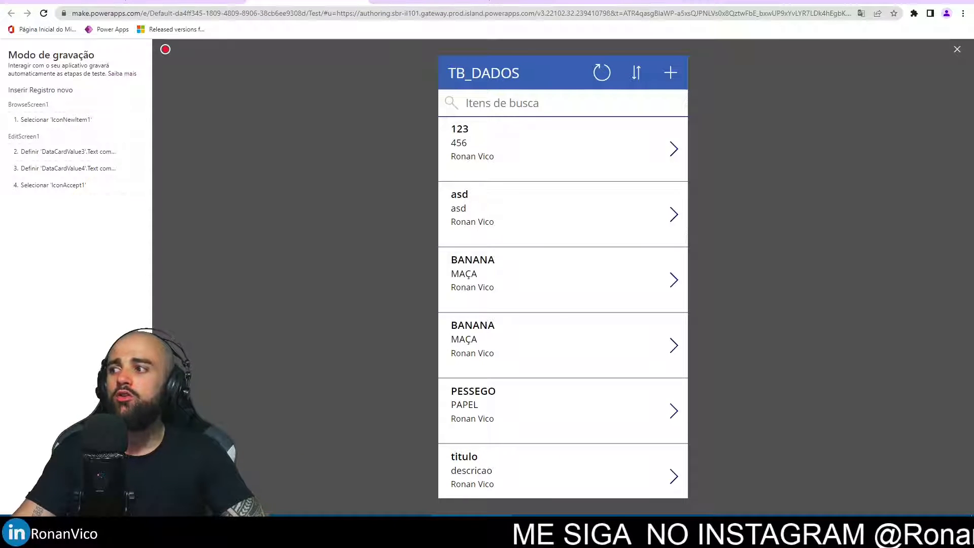
pyautogui.click(58, 497)
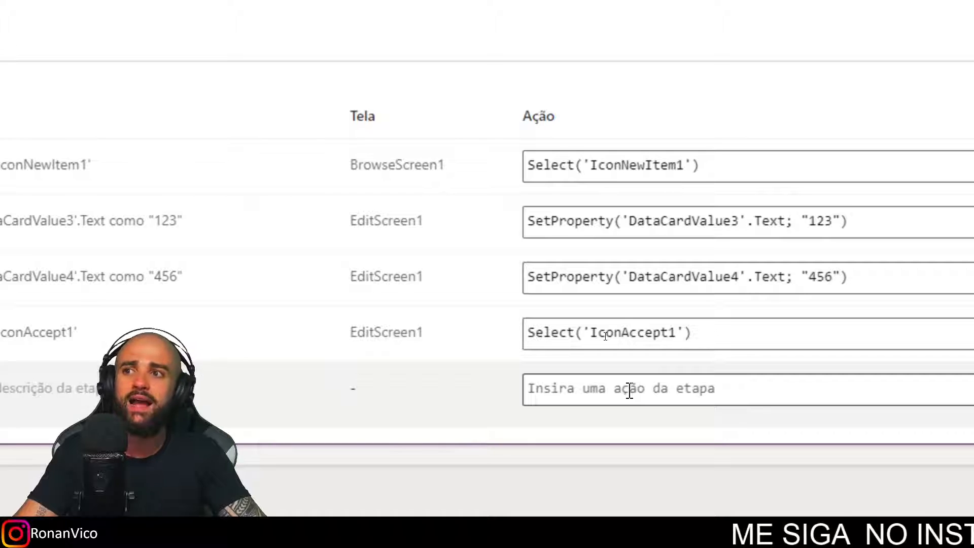
# Add a final step to the test case with the action Trace("Será criado um novo registro").
pyautogui.click(629, 391)
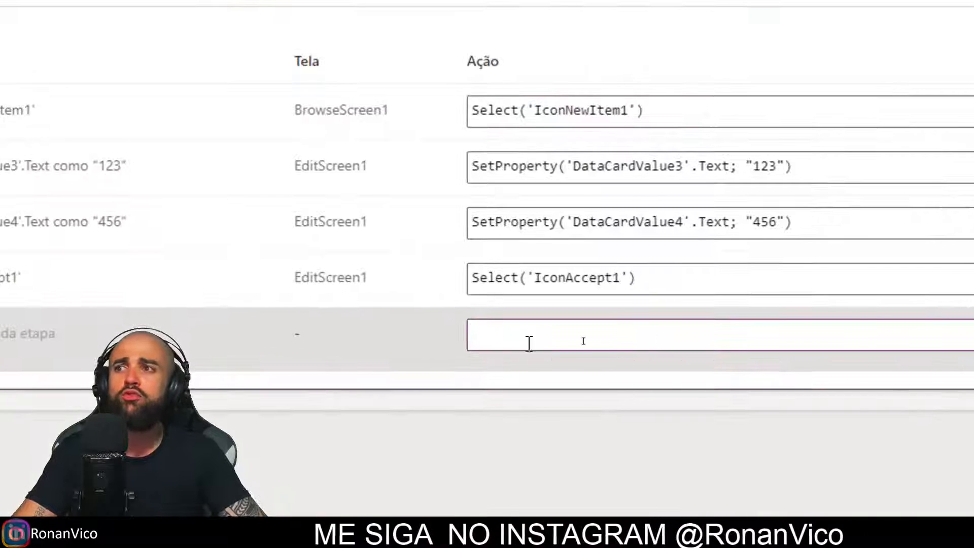
pyautogui.write('T')
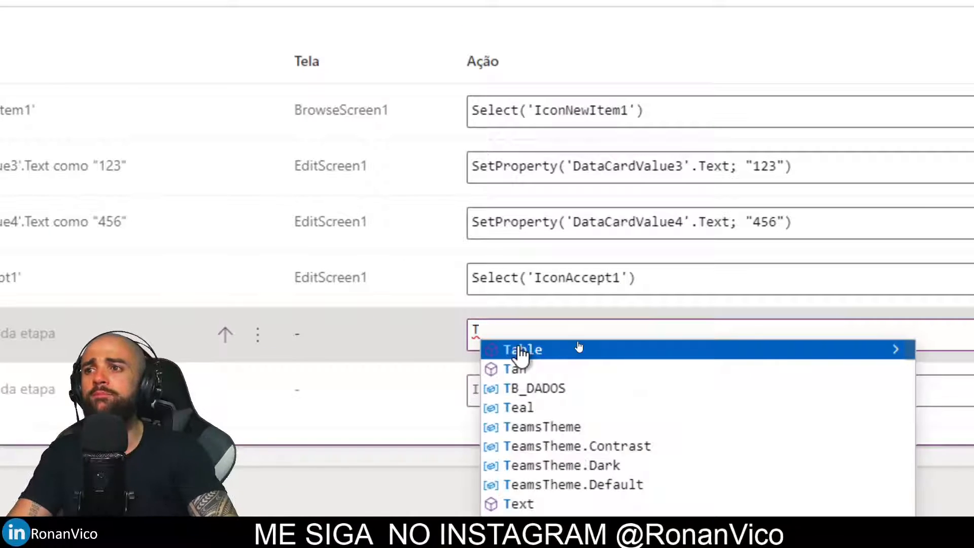
pyautogui.write('race(')
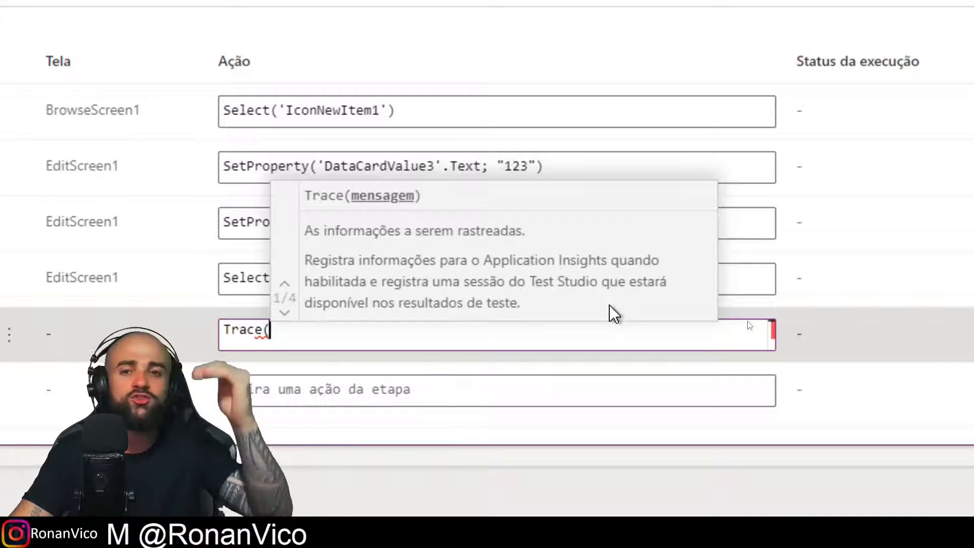
pyautogui.write('"")')
pyautogui.press('Left')
pyautogui.press('Left')
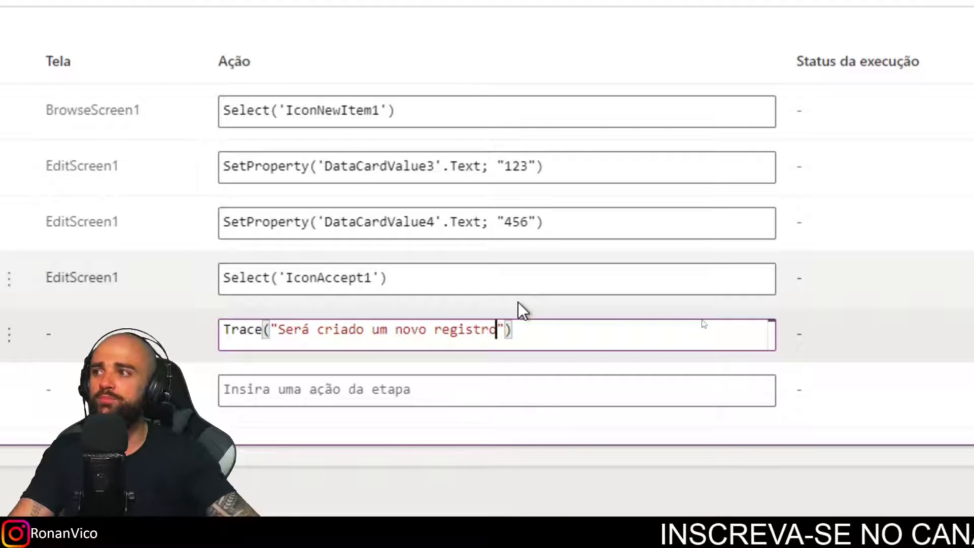
# Move the "Será criado um novo registro" trace step up to second place, just after the IconNewItem1 selection.
pyautogui.hscroll(-8, 211, 374)
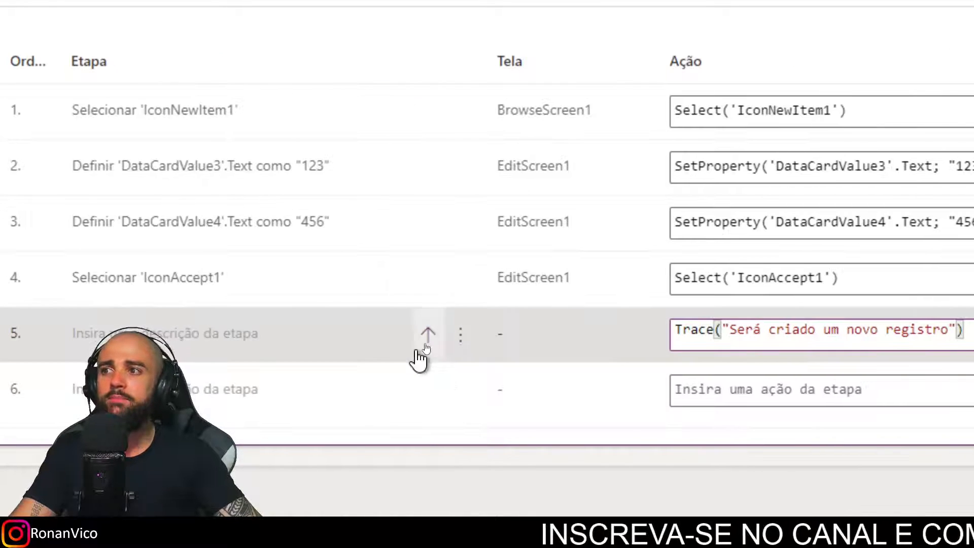
pyautogui.click(428, 334)
pyautogui.click(395, 278)
pyautogui.click(396, 222)
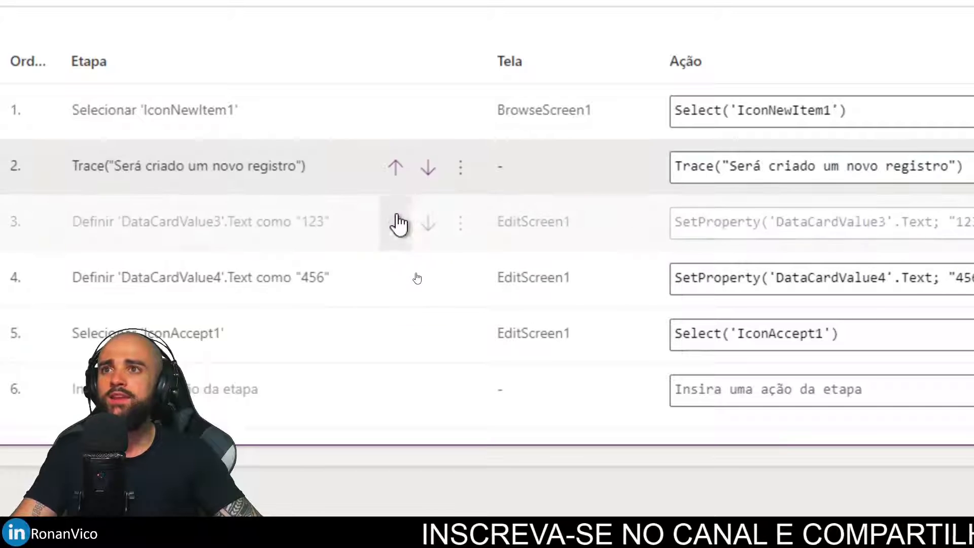
# Insert a step above the IconNewItem1 selection with the action Trace("Será clicado no botão novo item").
pyautogui.hscroll(8, 859, 148)
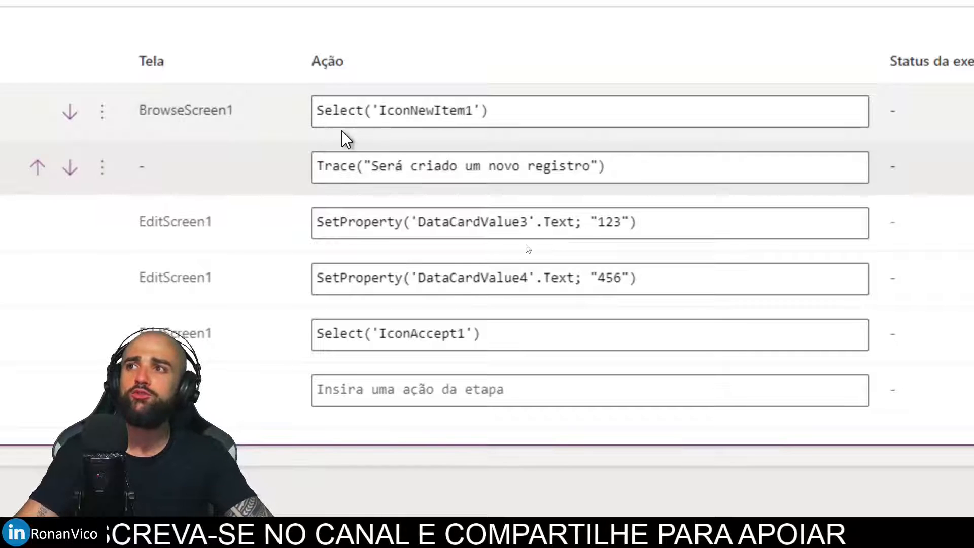
pyautogui.hscroll(-7, 272, 181)
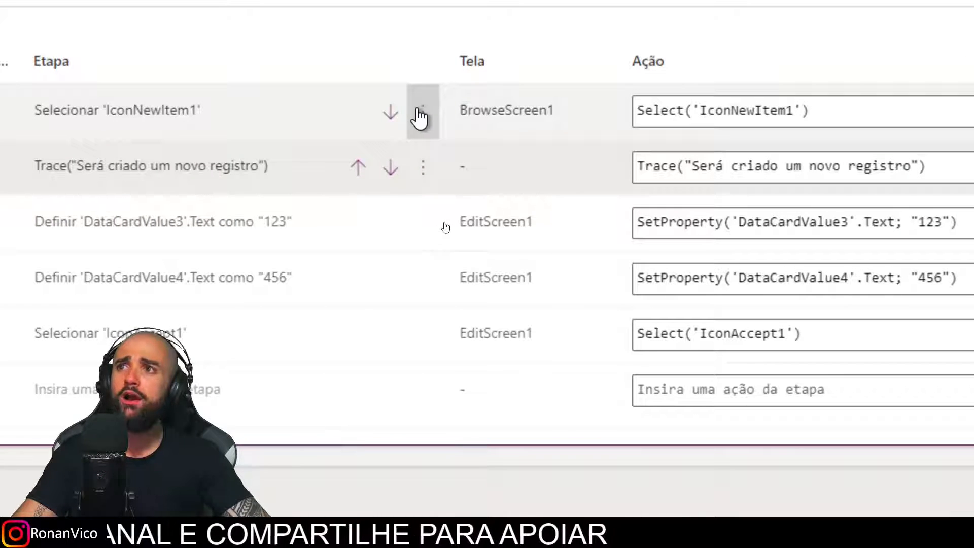
pyautogui.click(421, 113)
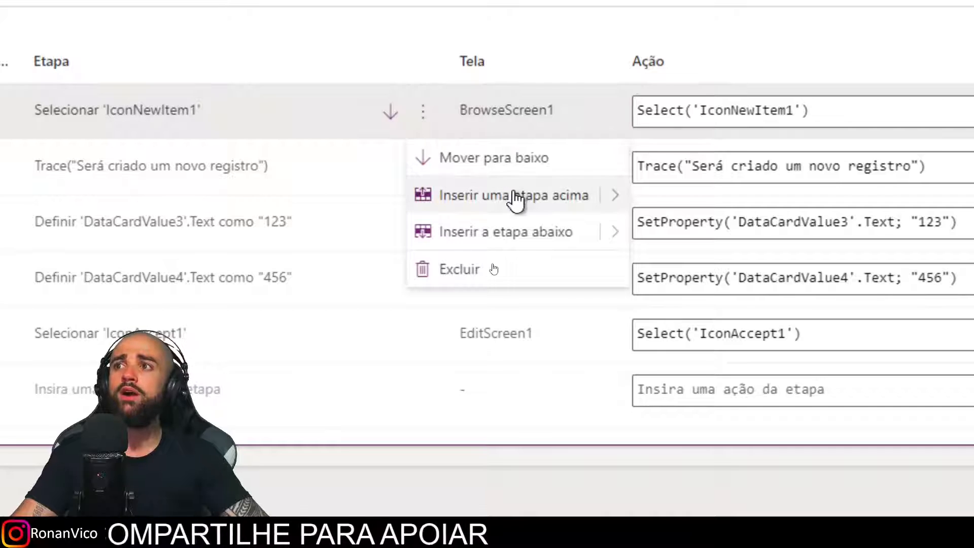
pyautogui.click(533, 201)
pyautogui.rightClick(609, 139)
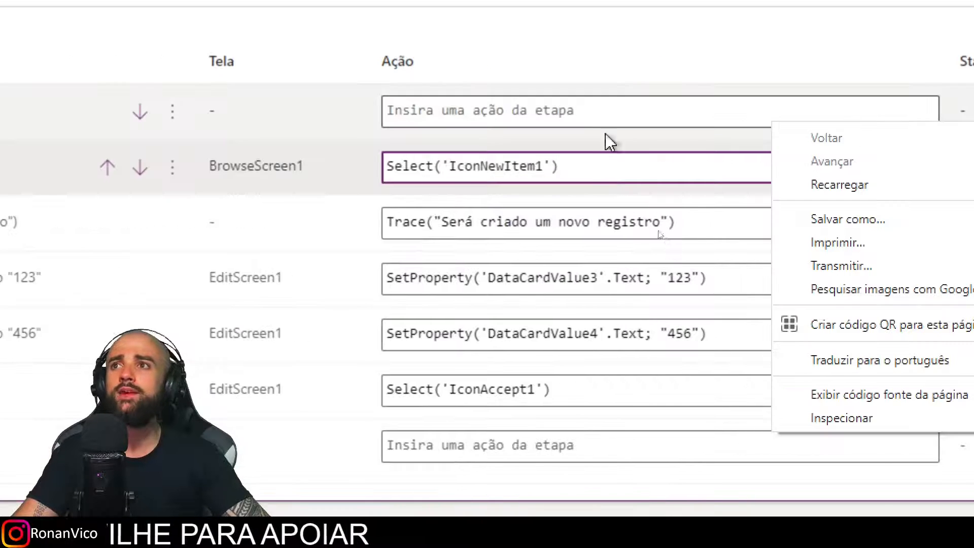
pyautogui.click(582, 117)
pyautogui.write('Trace("S')
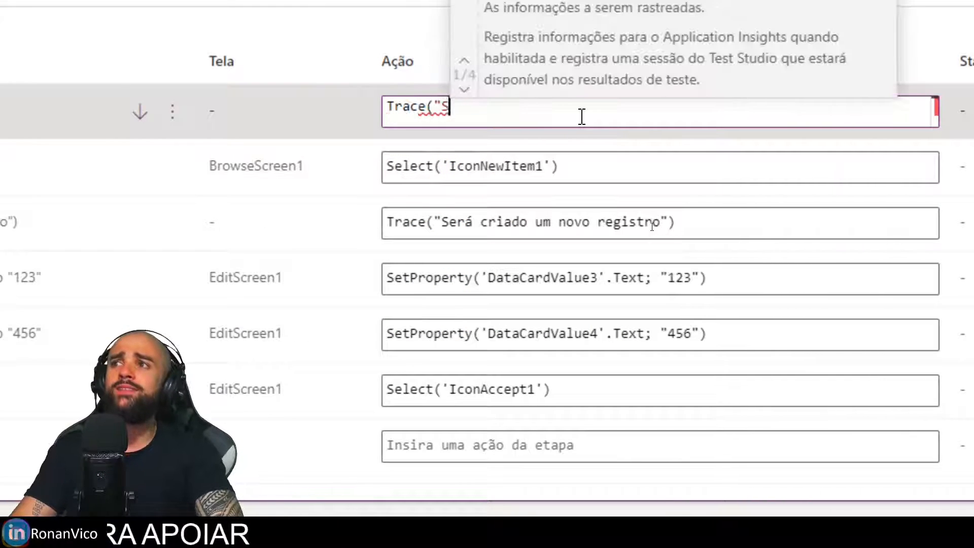
pyautogui.write('erá clicado no botã')
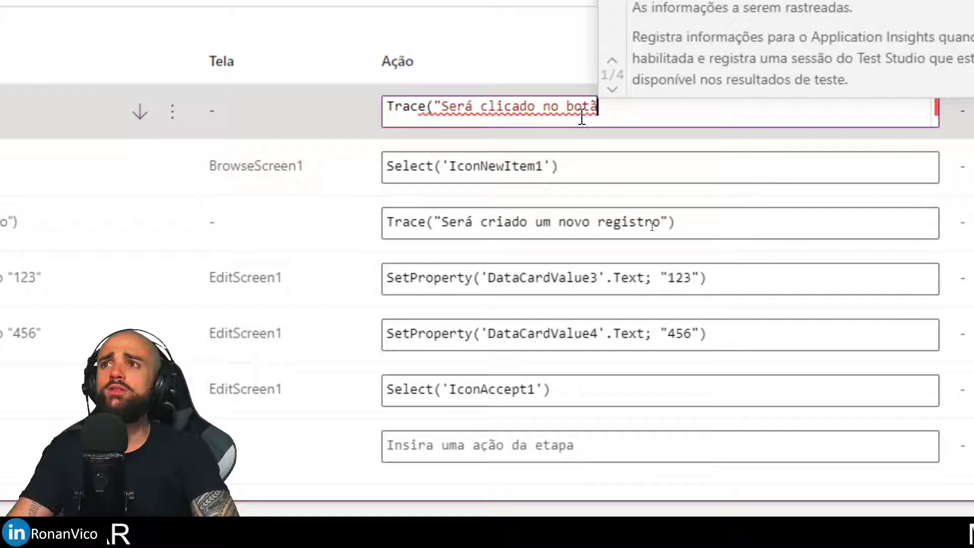
pyautogui.write('o novo item")')
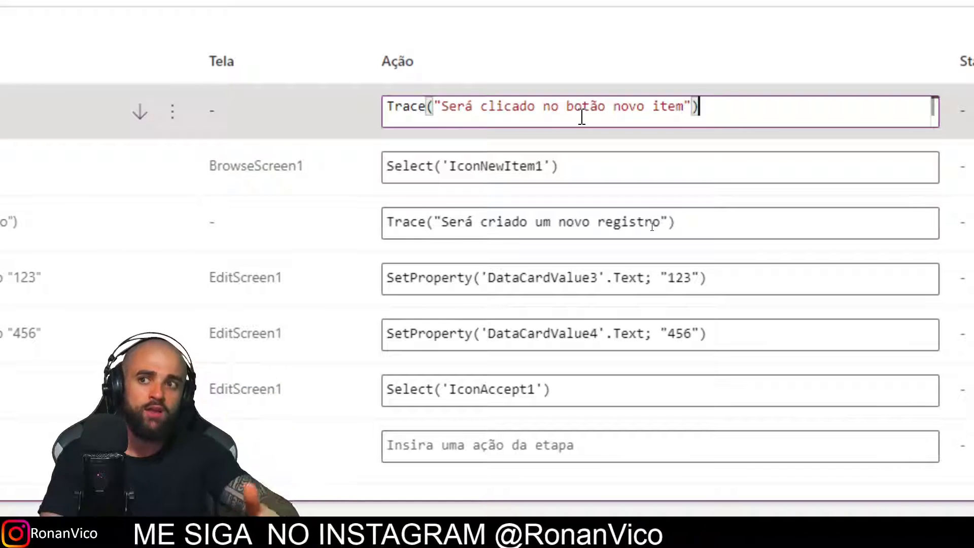
# Replace the fixed text "123" in the DataCardValue3 action with RandBetween(65;100).
pyautogui.click(707, 277)
pyautogui.moveTo(701, 274); pyautogui.dragTo(673, 278)
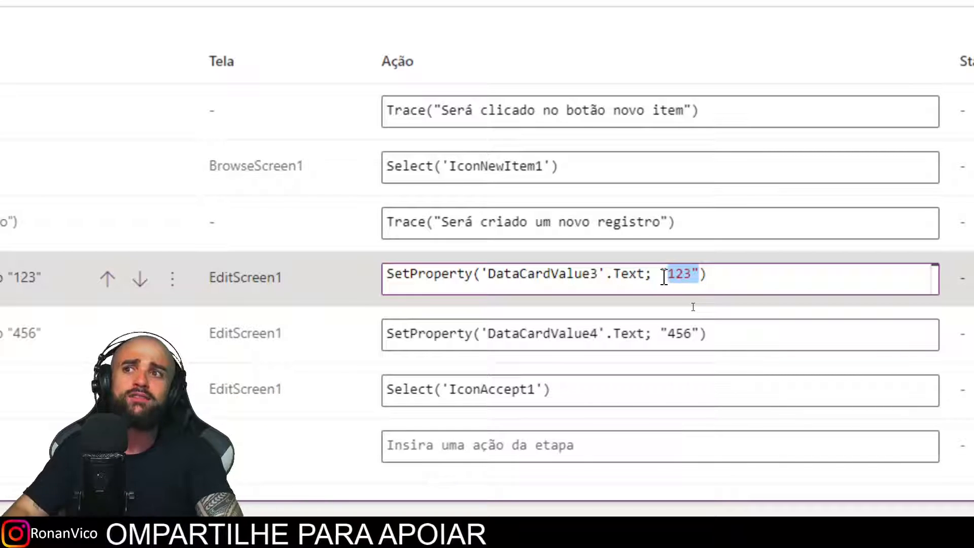
pyautogui.write('Rand')
pyautogui.press('Down')
pyautogui.press('Tab')
pyautogui.write('(')
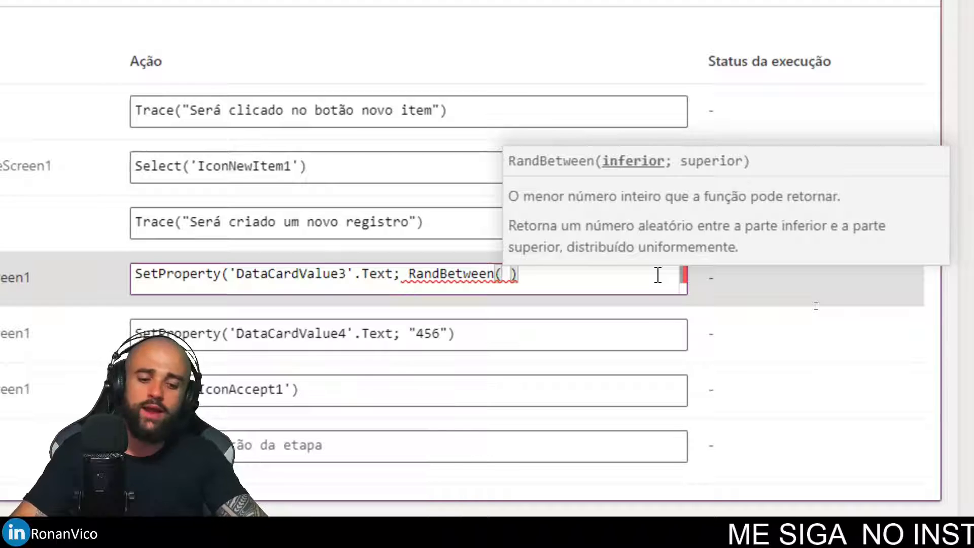
pyautogui.write('65;')
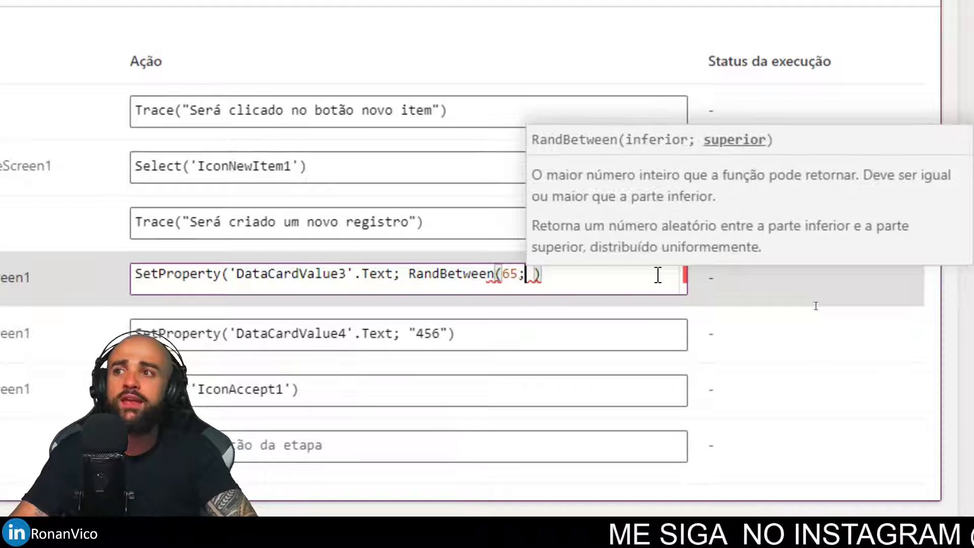
pyautogui.write('100)')
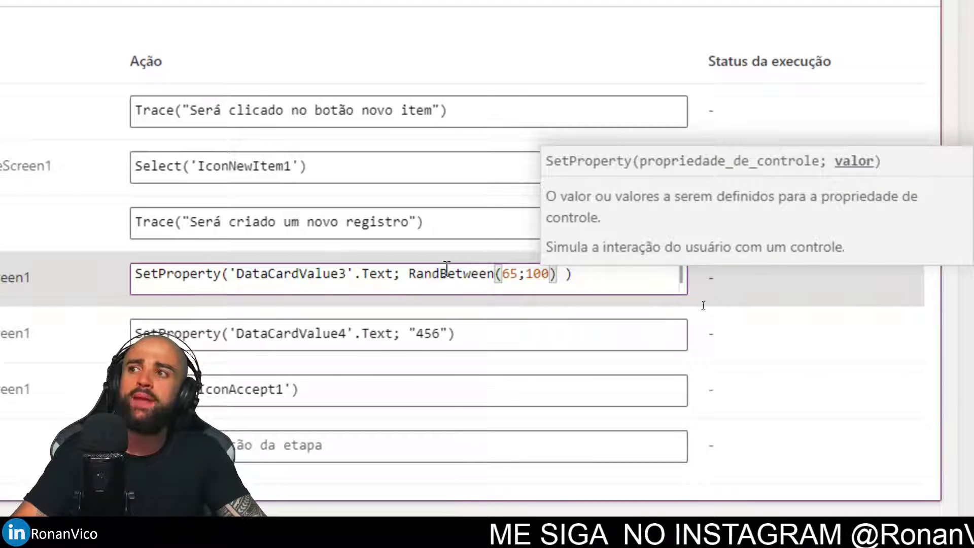
# Wrap the RandBetween(65;100) expression of the DataCardValue3 action in a Char function.
pyautogui.click(406, 277)
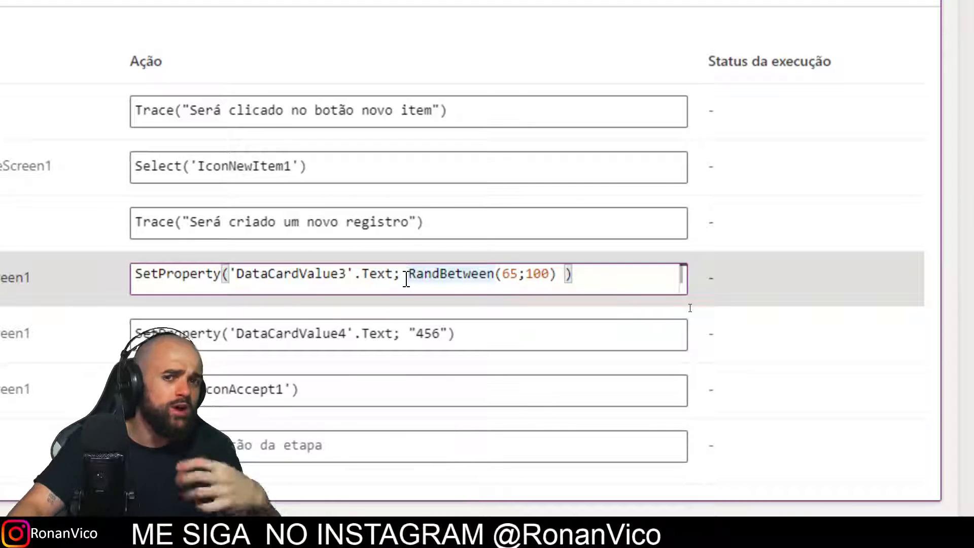
pyautogui.write('Char(')
pyautogui.press('ctrl')
pyautogui.press('End')
pyautogui.press('Left')
pyautogui.press('Left')
pyautogui.write(') ')
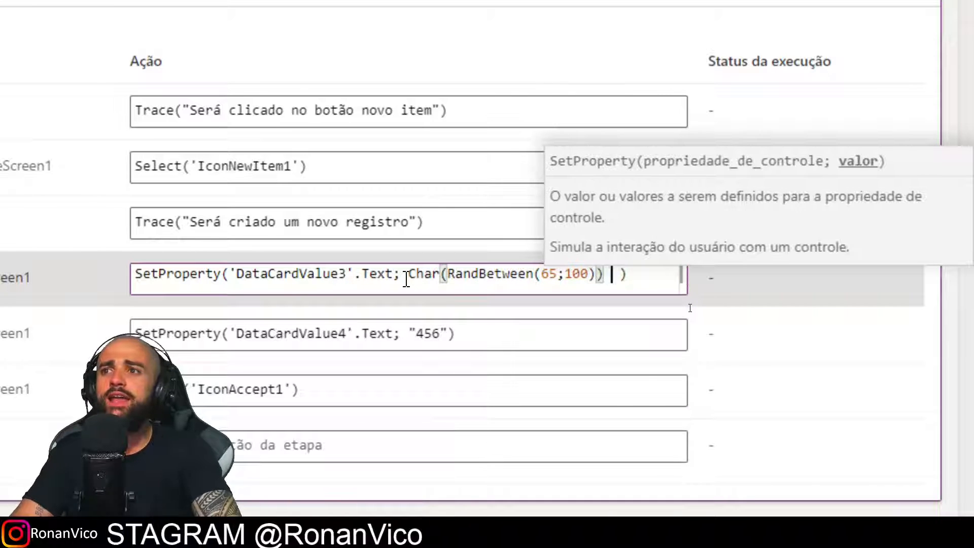
# Concatenate a second copy of Char(RandBetween(65;100)) to the DataCardValue3 value using the & operator.
pyautogui.write('&')
pyautogui.moveTo(604, 274); pyautogui.dragTo(427, 274)
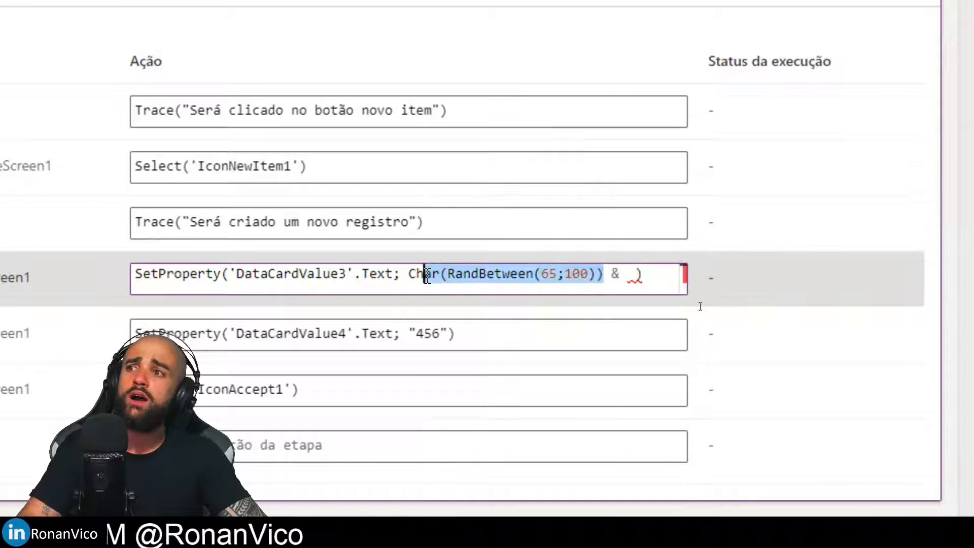
pyautogui.hotkey('ctrl', 'c')
pyautogui.click(629, 274)
pyautogui.hotkey('ctrl', 'v')
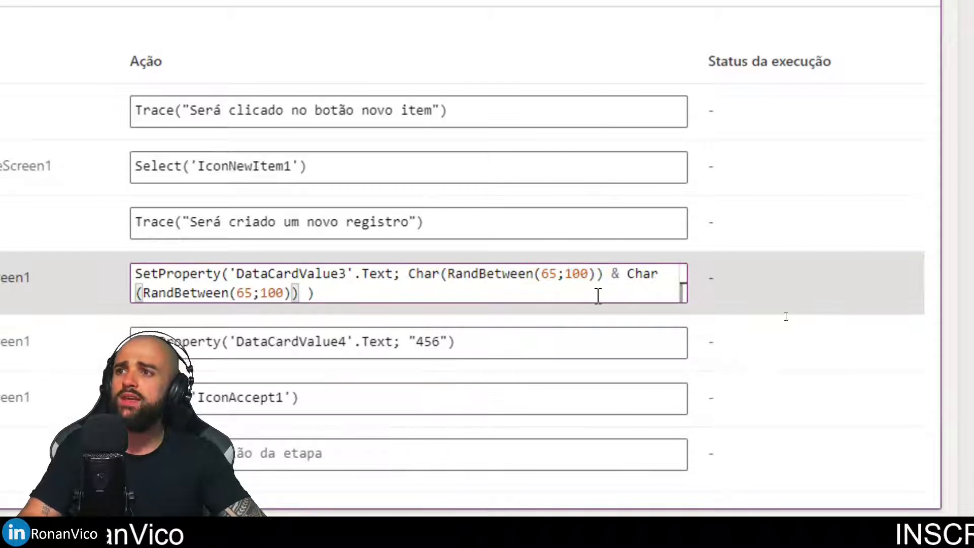
# Replace "456" in the DataCardValue4 action with four Char(RandBetween(65;100)) expressions joined by &, reusing the DataCardValue3 expression.
pyautogui.moveTo(408, 277); pyautogui.dragTo(299, 293)
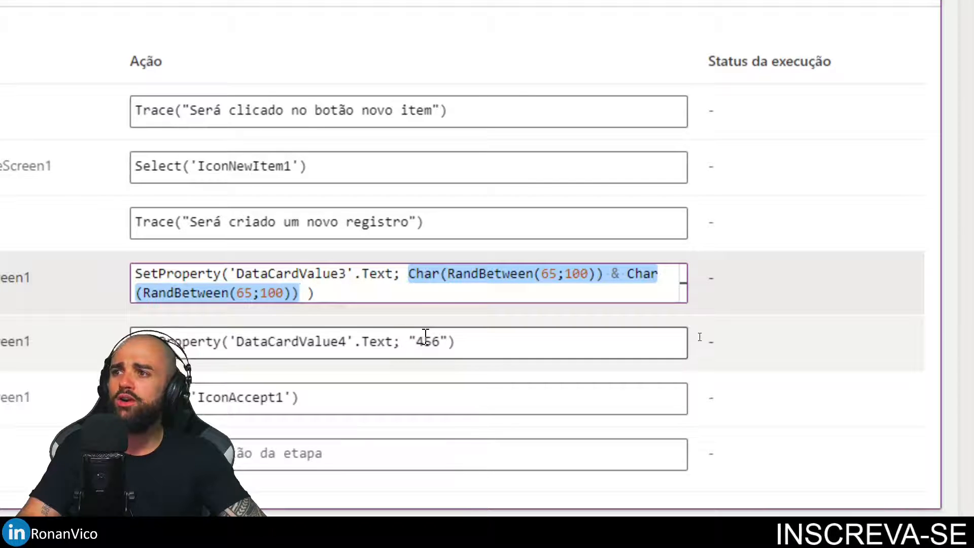
pyautogui.click(409, 338)
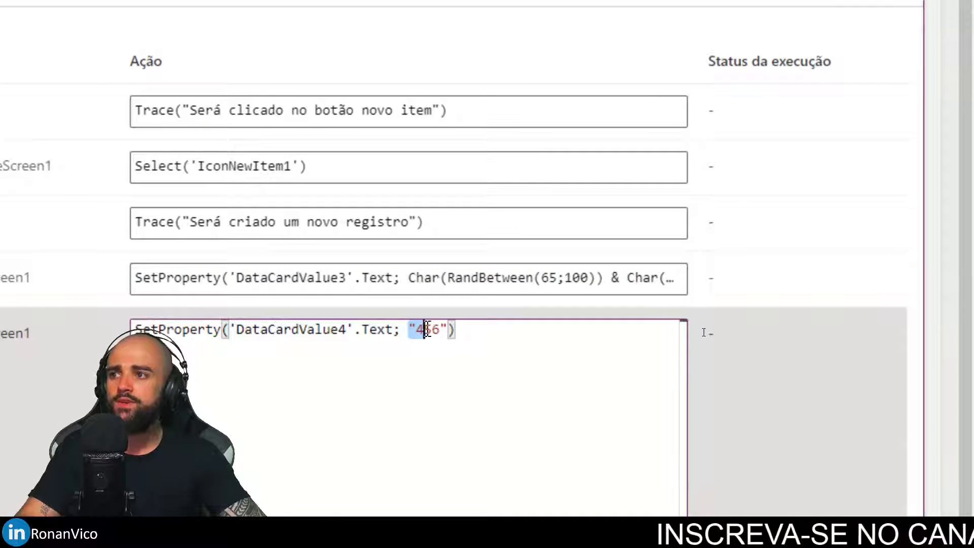
pyautogui.hotkey('ctrl', 'v')
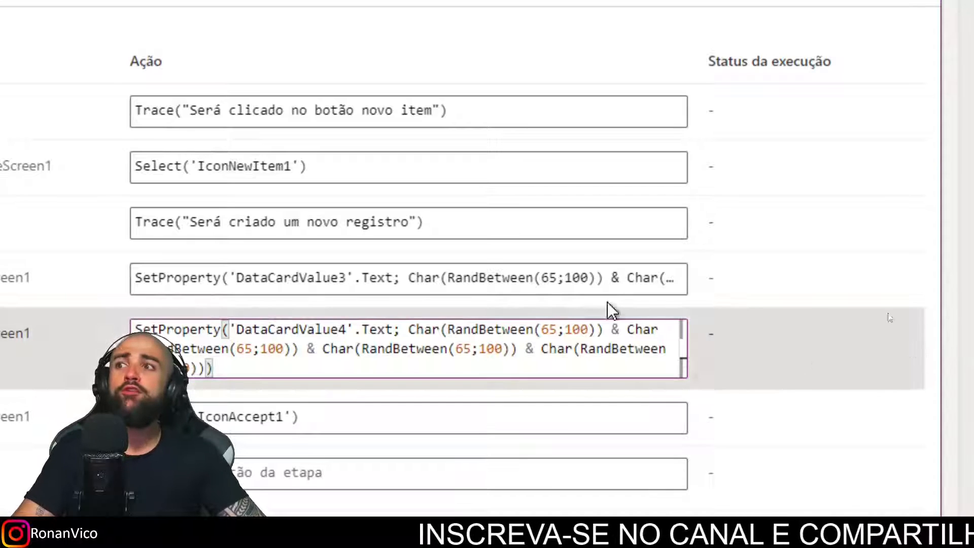
pyautogui.click(958, 276)
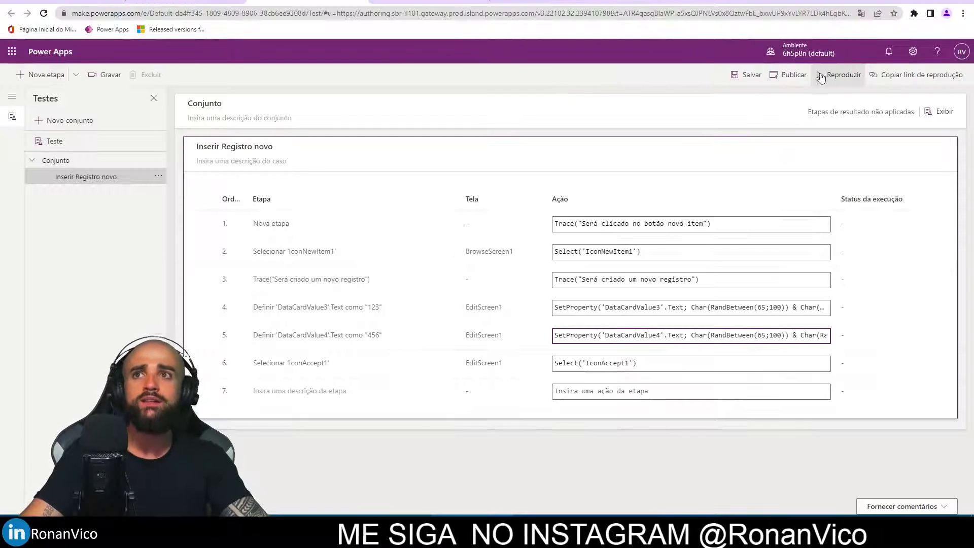
# Play the Inserir Registro novo test and publish this version of the app so it can run.
pyautogui.click(827, 80)
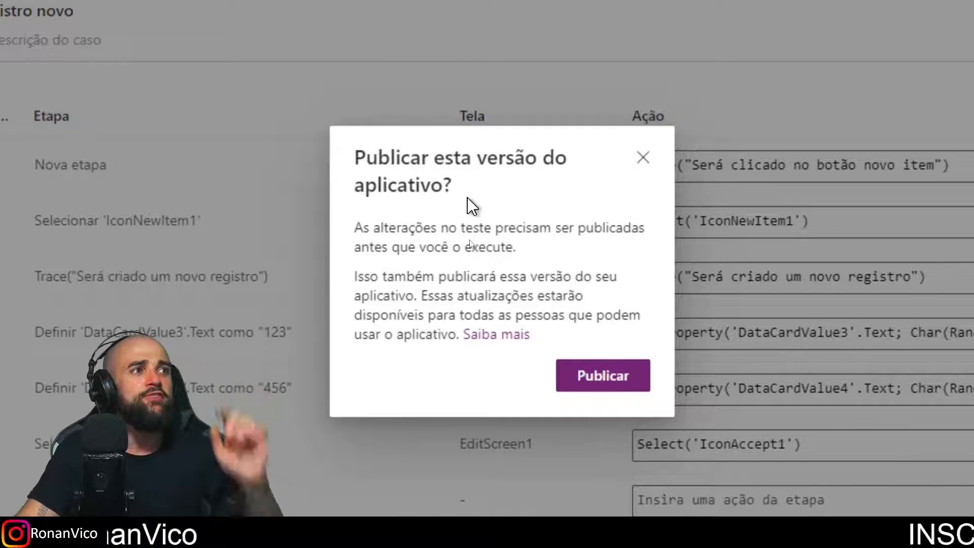
pyautogui.moveTo(422, 295); pyautogui.dragTo(441, 341)
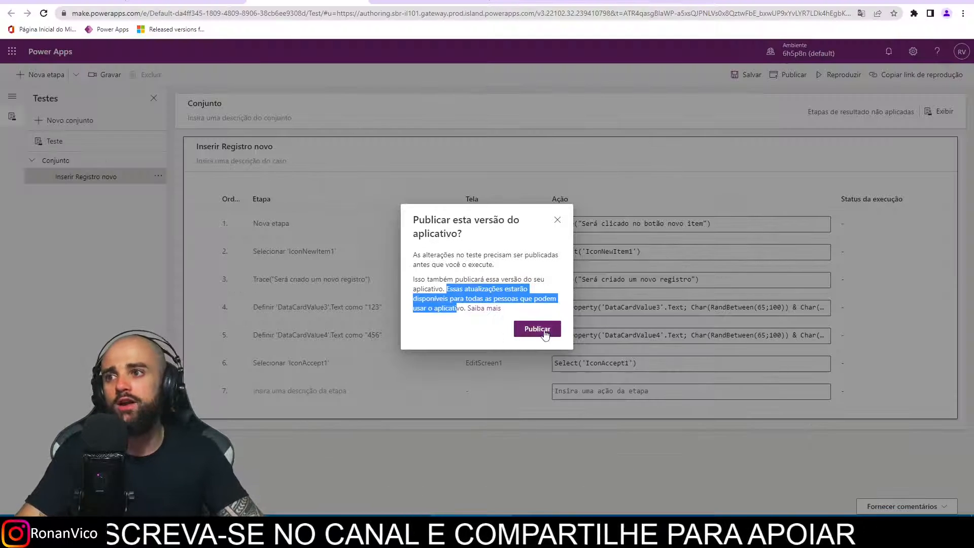
pyautogui.click(545, 332)
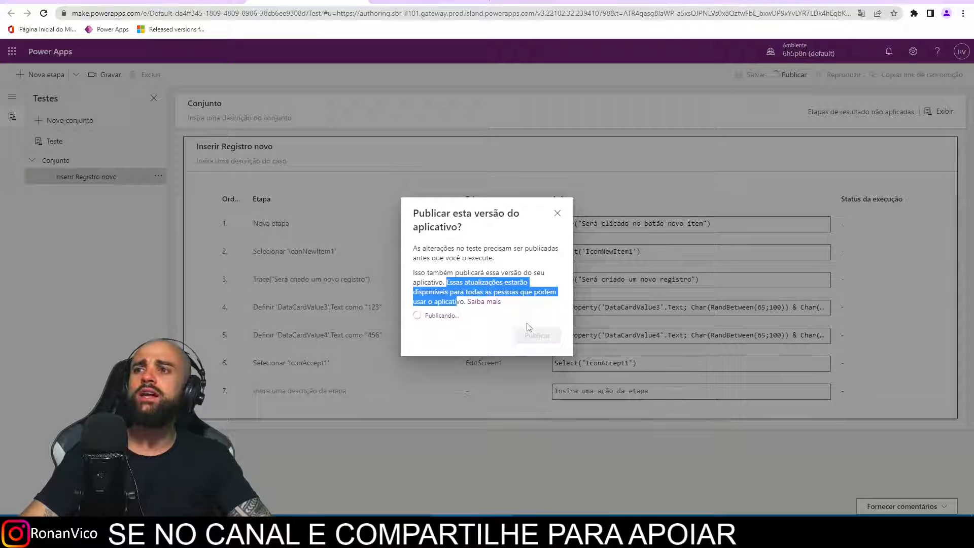